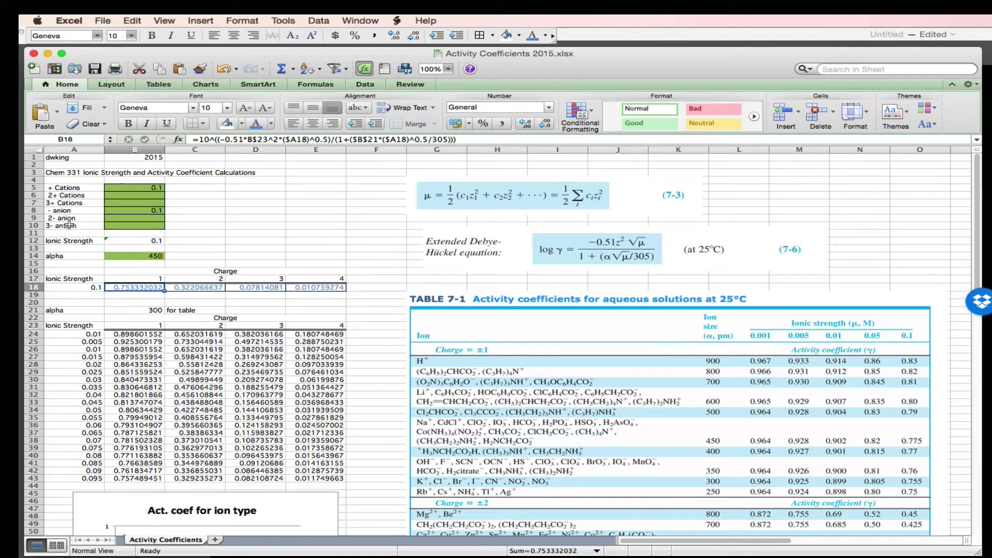
Review the cation concentration in B5, the ionic strength formula in B12 and the coefficient formula in B18.
{"action": "left_click", "coordinate": [122, 187]}
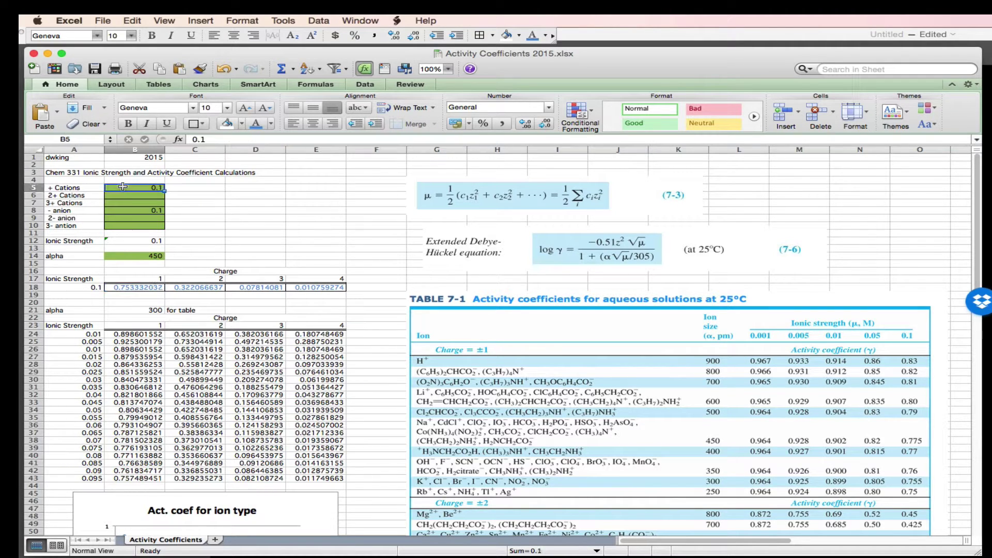
{"action": "left_click", "coordinate": [124, 241]}
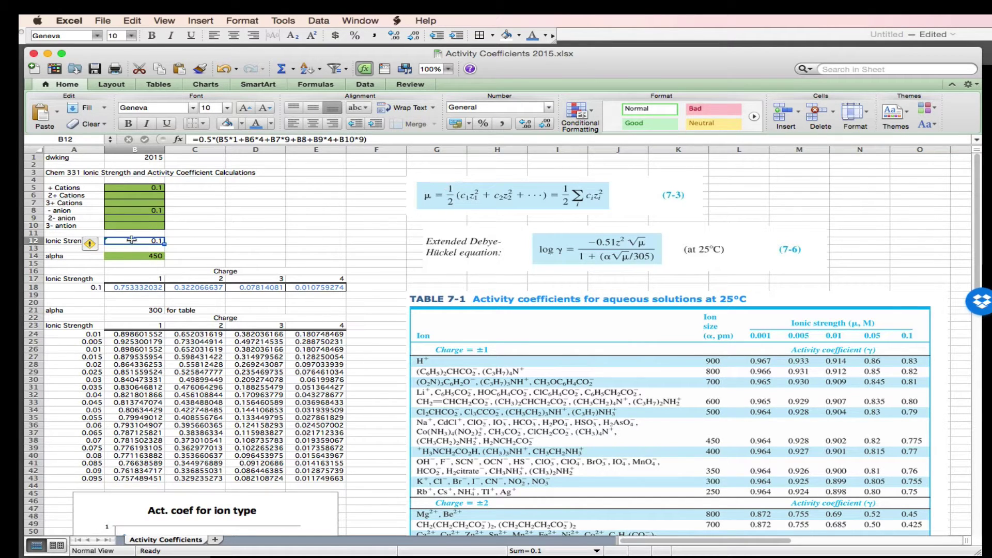
{"action": "left_click", "coordinate": [193, 241]}
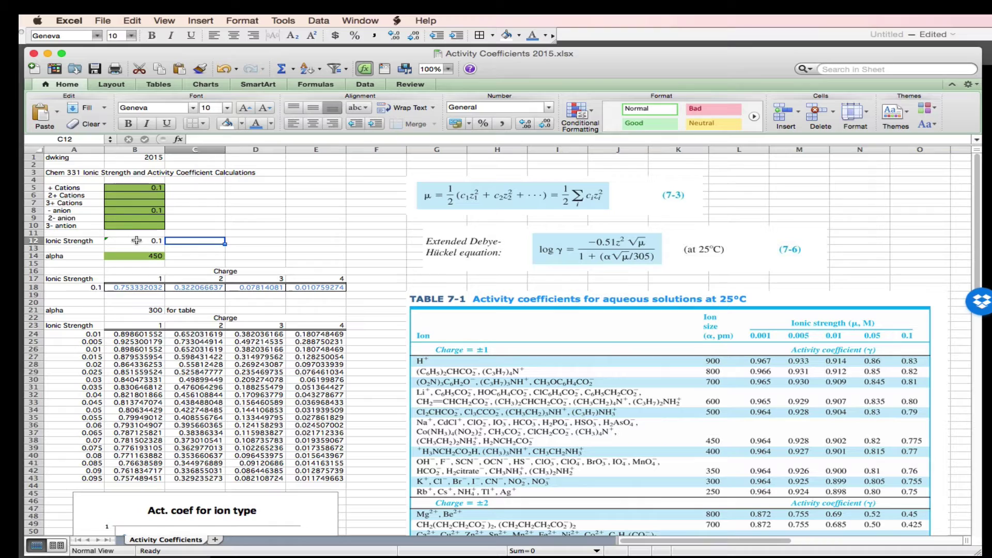
{"action": "left_click", "coordinate": [65, 285]}
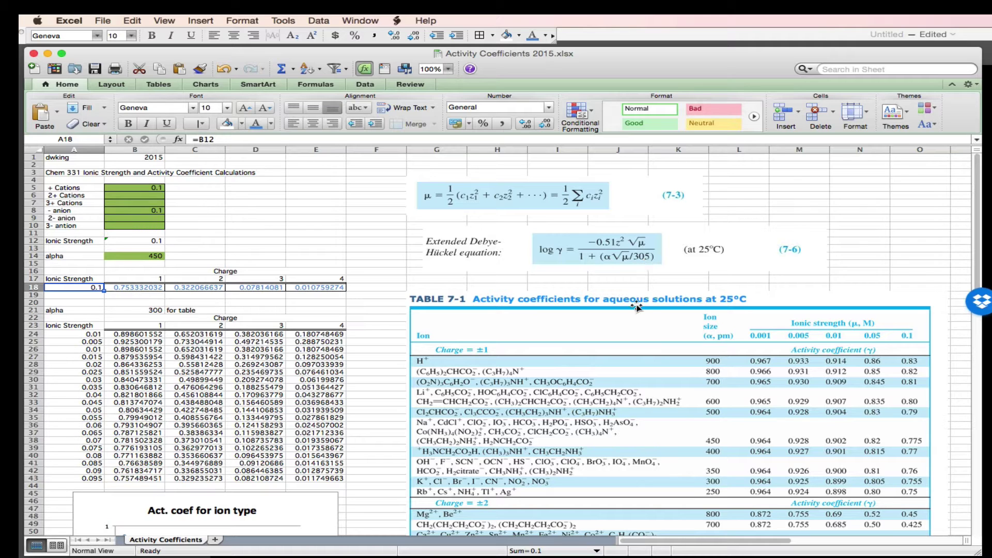
{"action": "scroll", "coordinate": [624, 343], "scroll_direction": "down", "scroll_amount": 2}
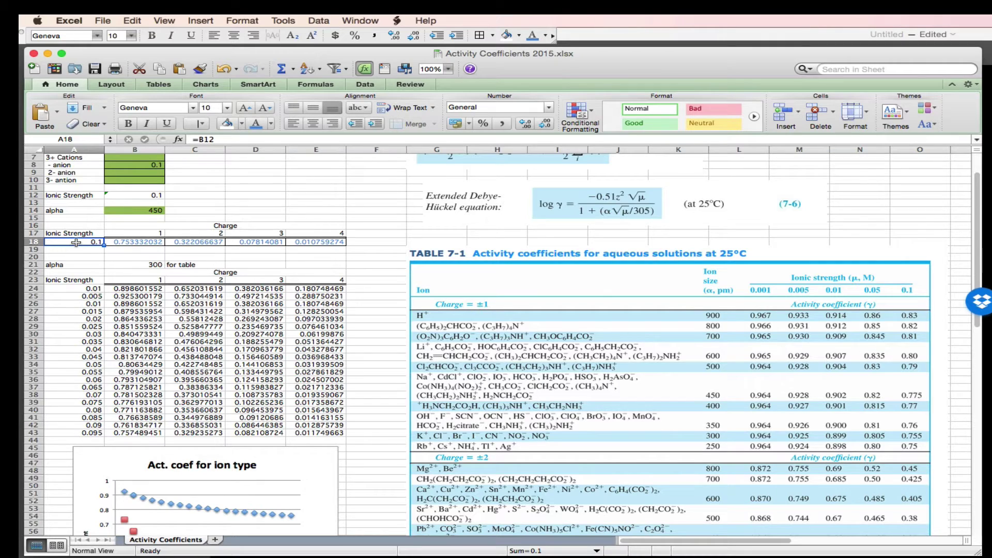
{"action": "left_click", "coordinate": [139, 234]}
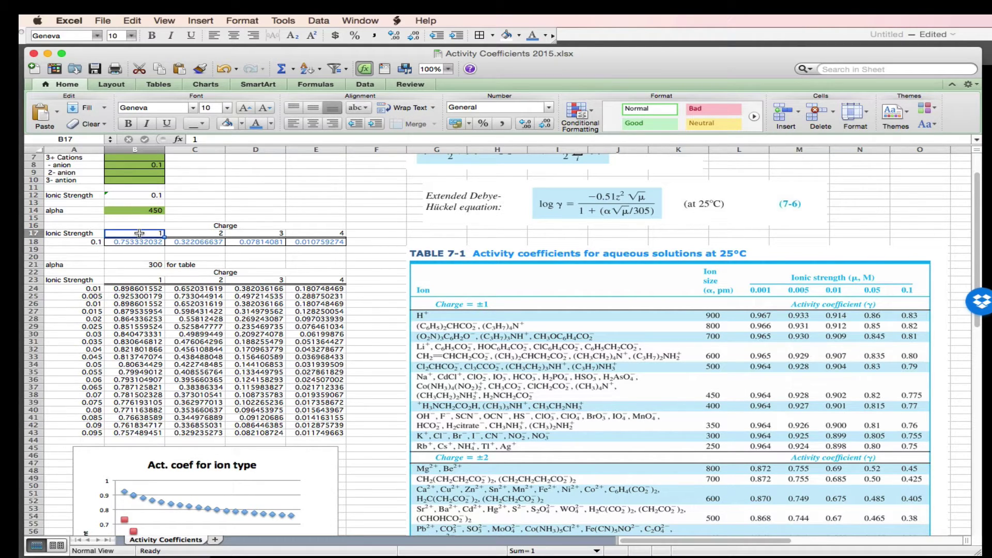
{"action": "left_click", "coordinate": [138, 242]}
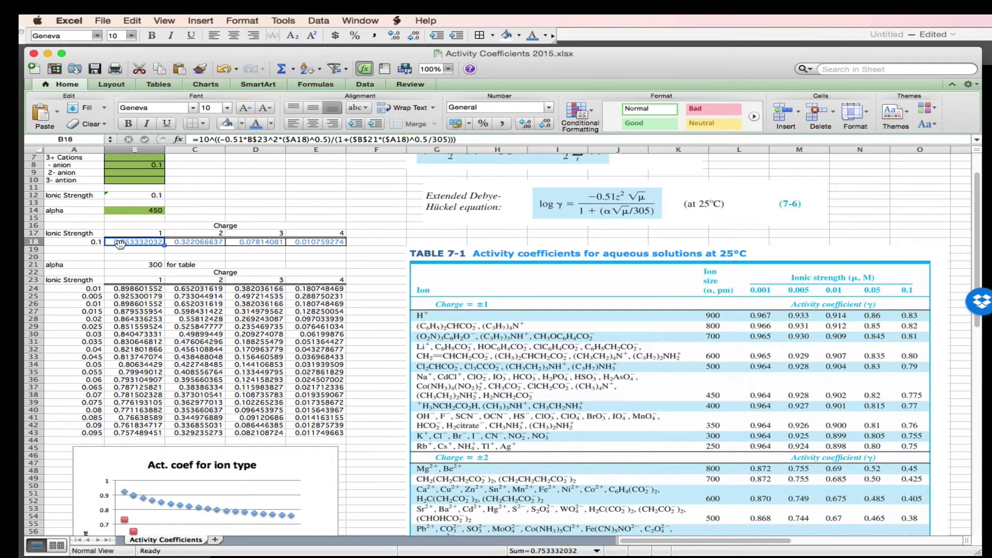
Format coefficients B18:E18 to three decimals: 0.753, 0.322, 0.078, 0.011.
{"action": "left_click_drag", "start_coordinate": [129, 241], "coordinate": [310, 242]}
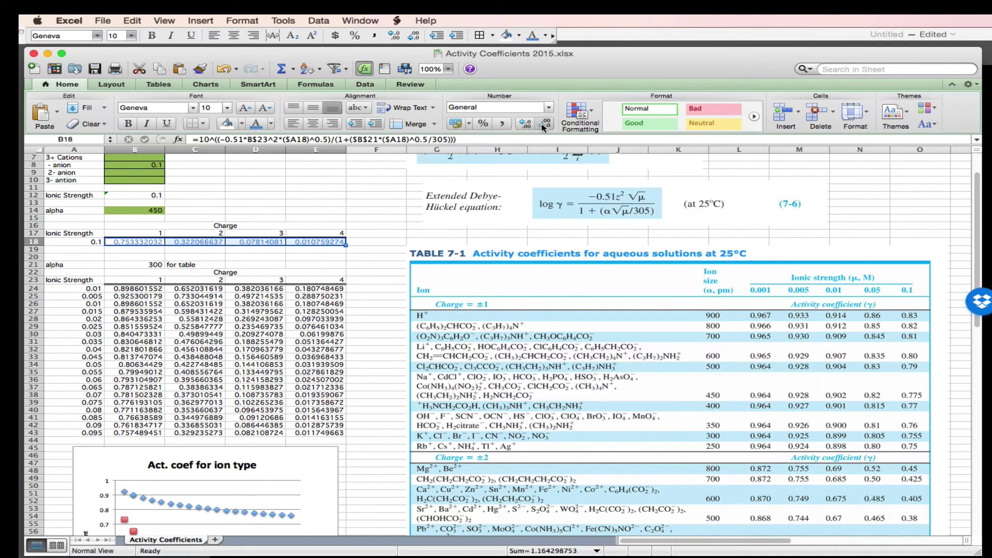
{"action": "left_click", "coordinate": [525, 123]}
{"action": "left_click", "coordinate": [547, 125]}
{"action": "left_click", "coordinate": [546, 125]}
{"action": "left_click", "coordinate": [546, 125]}
{"action": "left_click", "coordinate": [546, 125]}
{"action": "left_click", "coordinate": [546, 125]}
{"action": "left_click", "coordinate": [546, 125]}
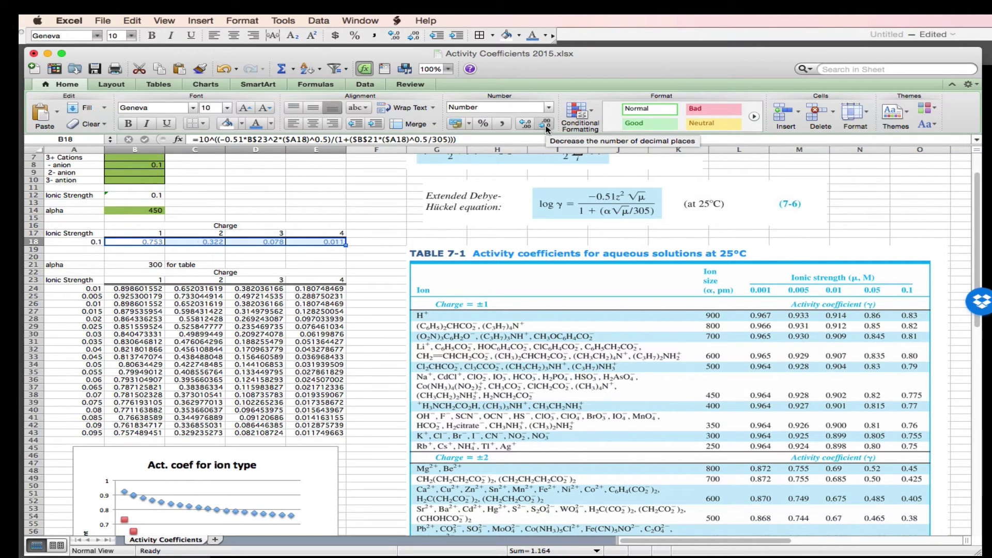
{"action": "left_click", "coordinate": [135, 249]}
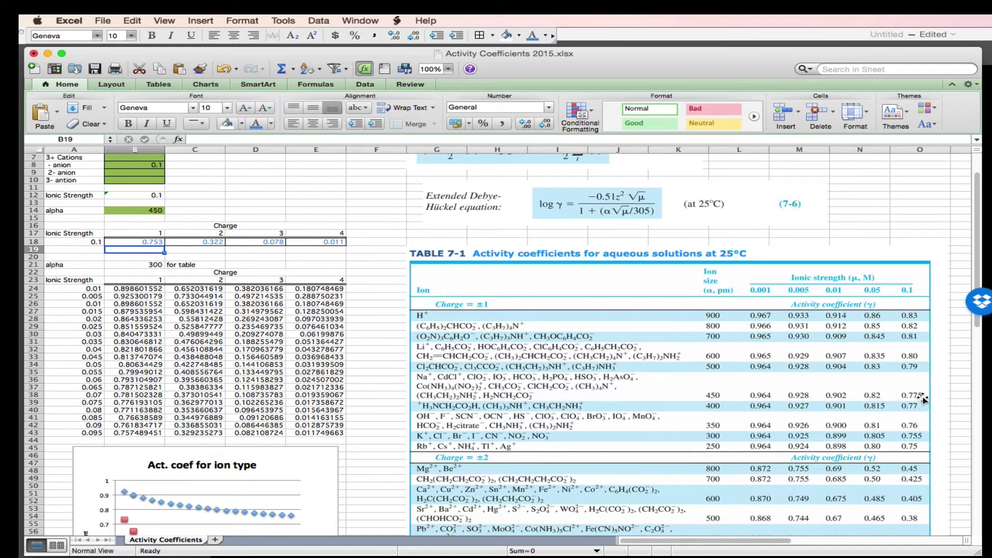
Inspect the alpha value of 450 in cell B14.
{"action": "left_click", "coordinate": [131, 211]}
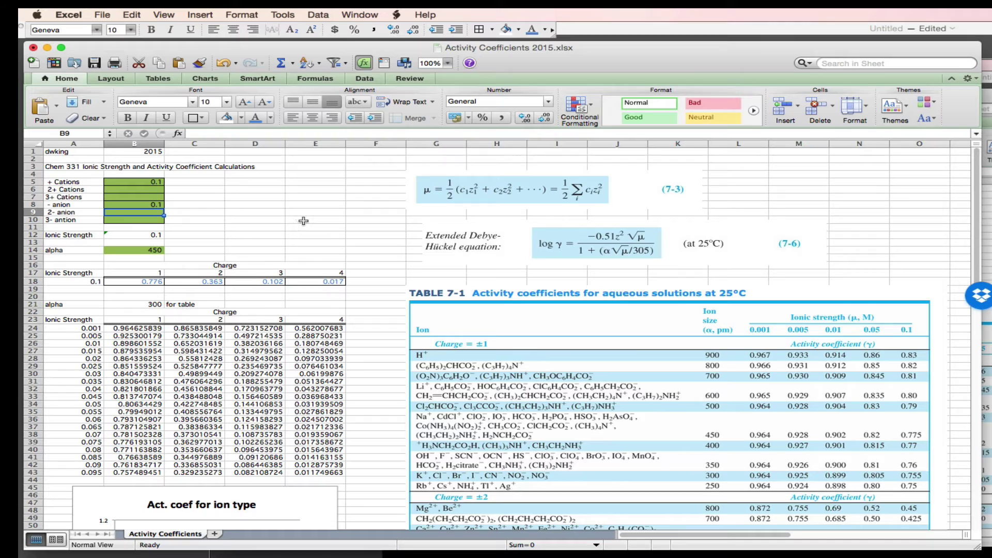
{"action": "left_click", "coordinate": [138, 181]}
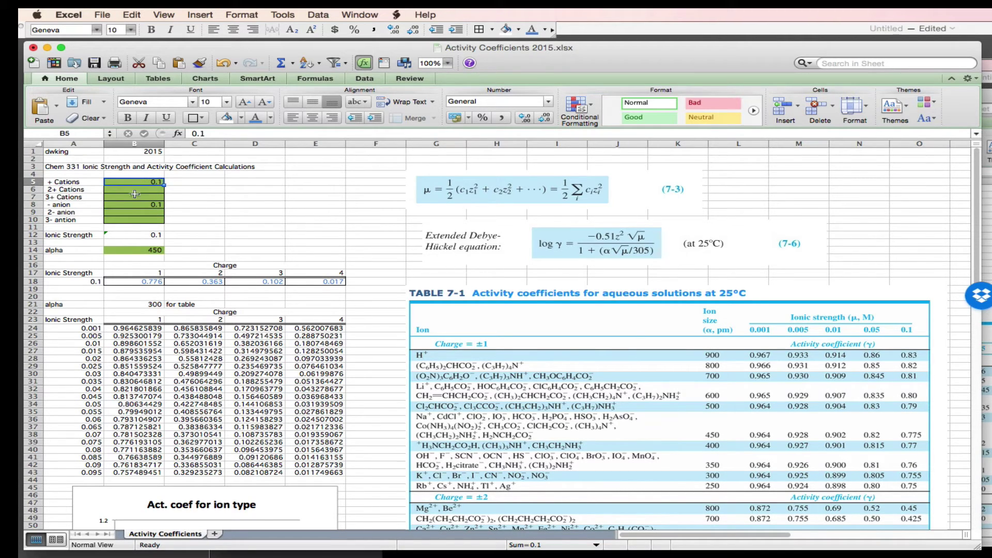
{"action": "left_click", "coordinate": [131, 204]}
{"action": "scroll", "coordinate": [128, 223], "scroll_direction": "right", "scroll_amount": 1}
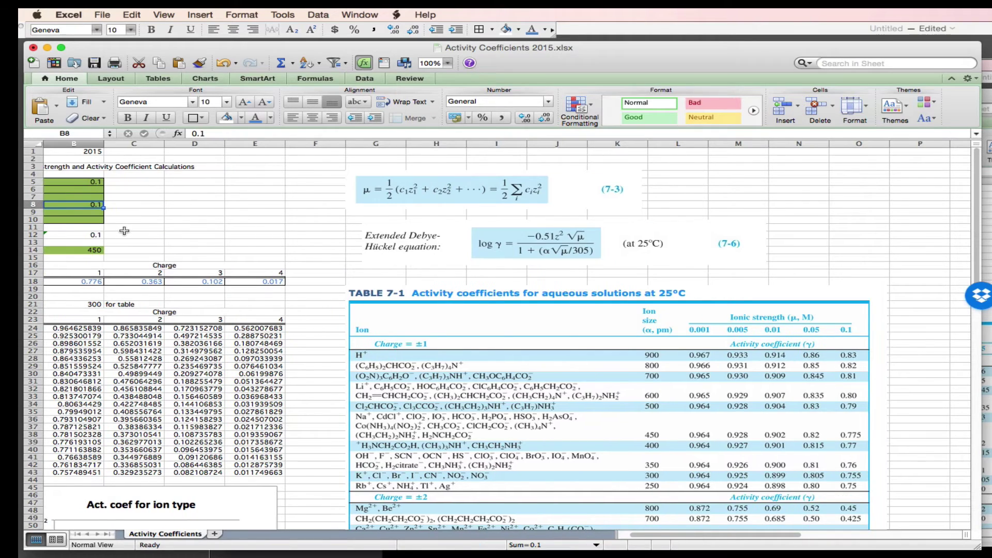
{"action": "scroll", "coordinate": [128, 222], "scroll_direction": "left", "scroll_amount": 1}
{"action": "left_click", "coordinate": [128, 234]}
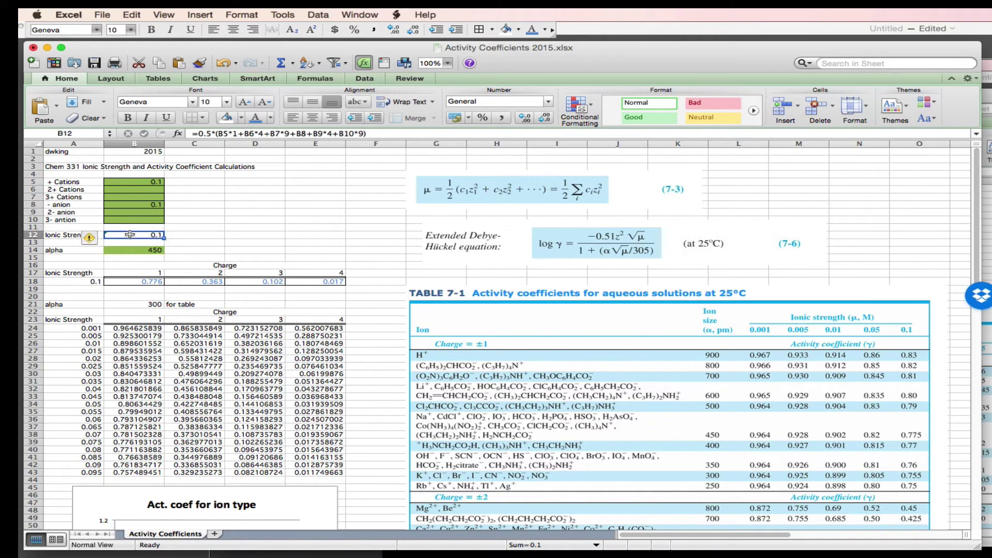
{"action": "left_click", "coordinate": [133, 282]}
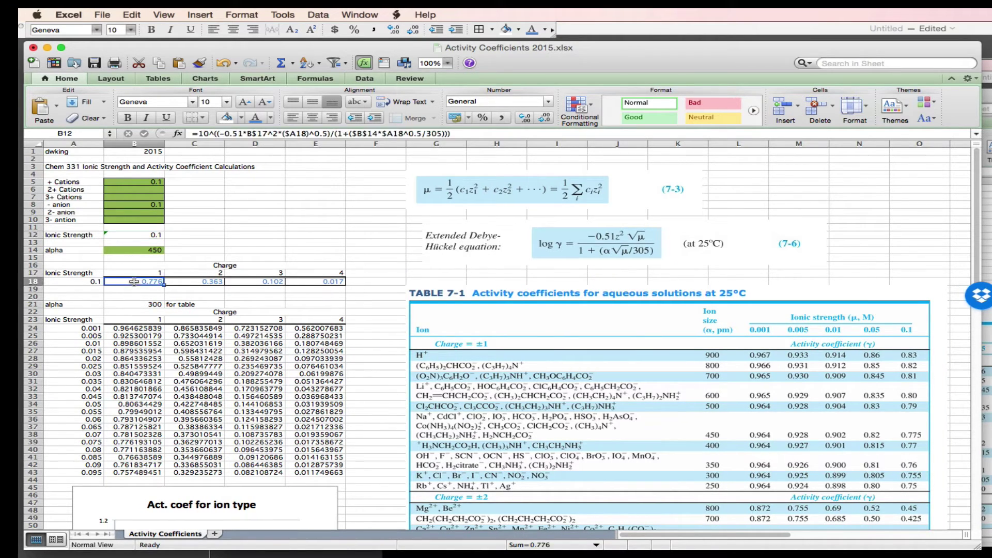
{"action": "left_click", "coordinate": [311, 134]}
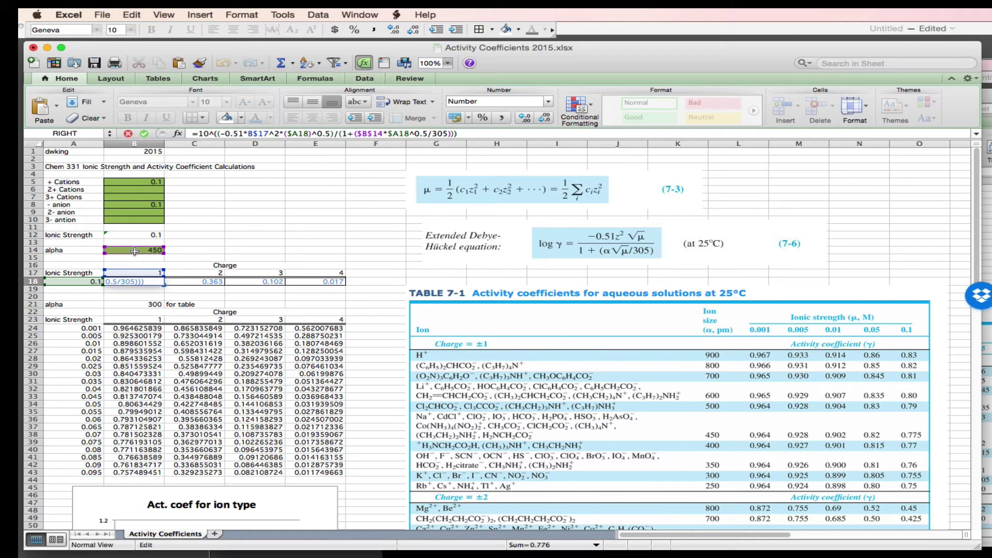
{"action": "key", "text": "Return"}
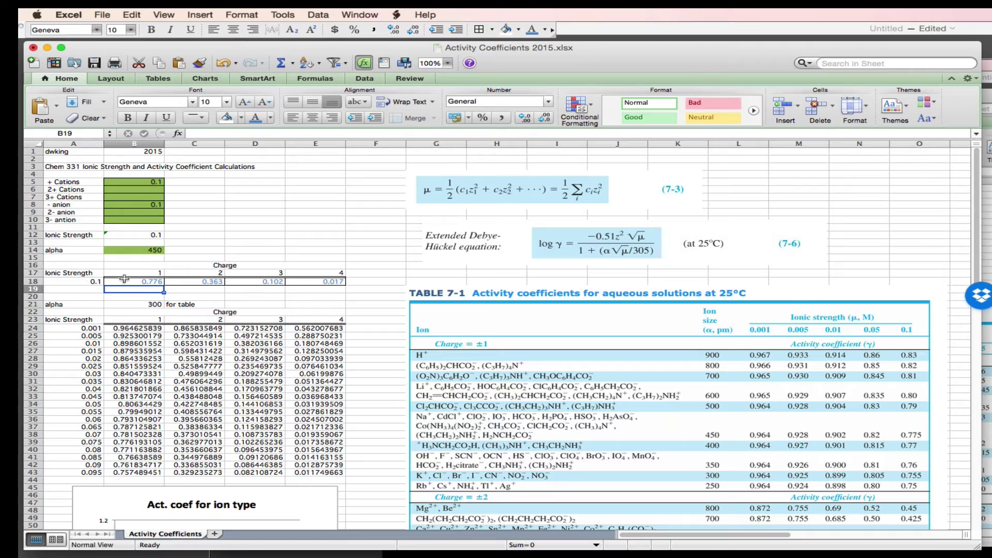
{"action": "left_click", "coordinate": [124, 281]}
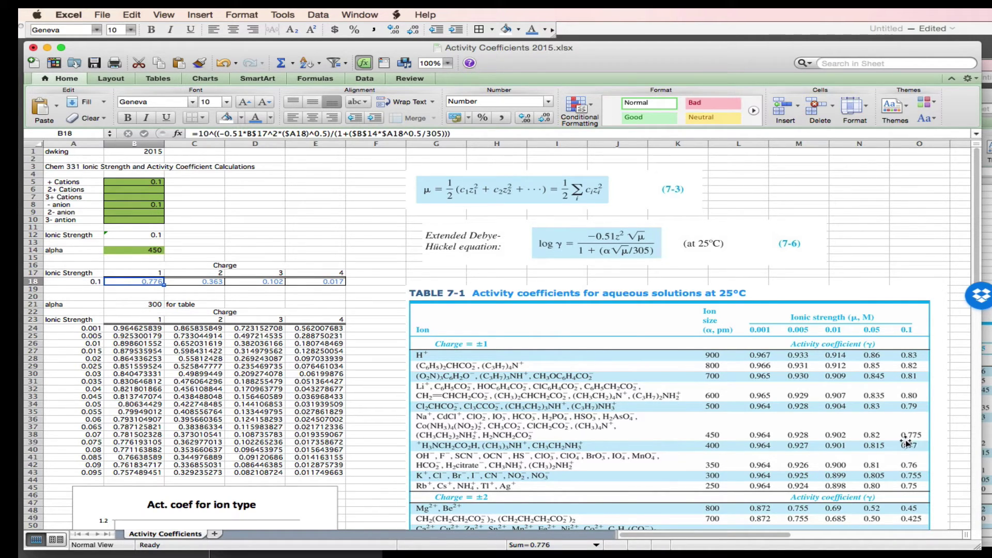
Enter 0.05 as both the + Cations (B5) and - anion (B8) concentrations.
{"action": "left_click", "coordinate": [129, 181]}
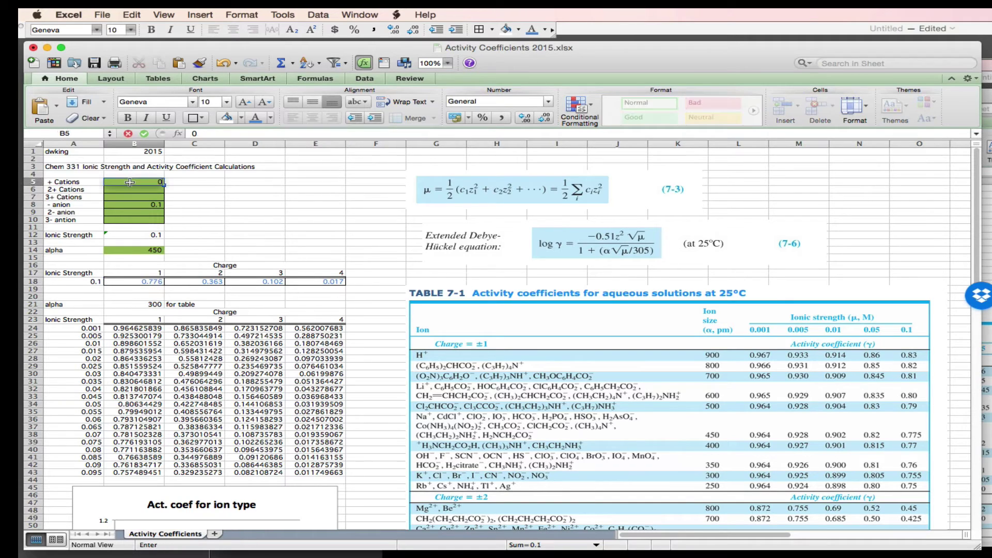
{"action": "type", "text": "0.05"}
{"action": "key", "text": "Return"}
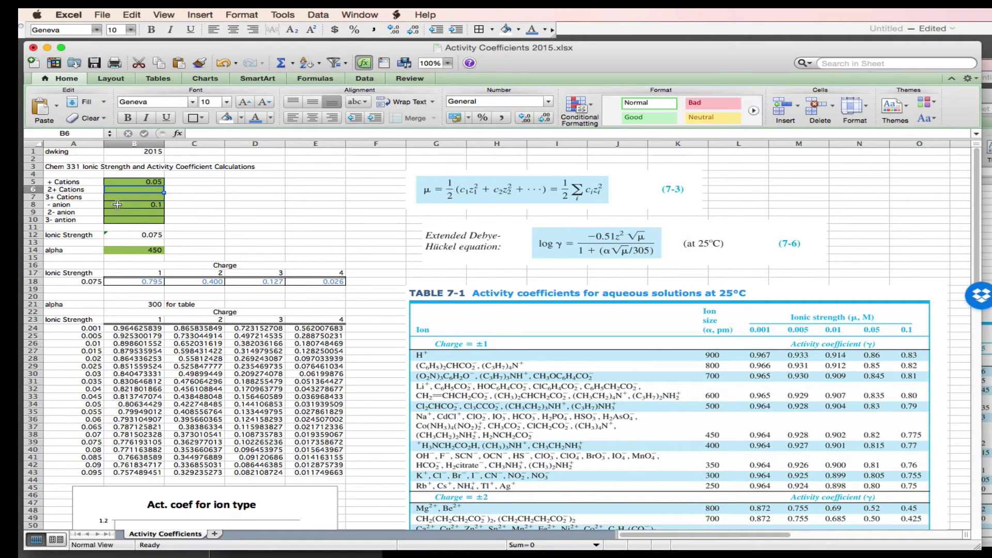
{"action": "left_click", "coordinate": [118, 204]}
{"action": "type", "text": "0.05"}
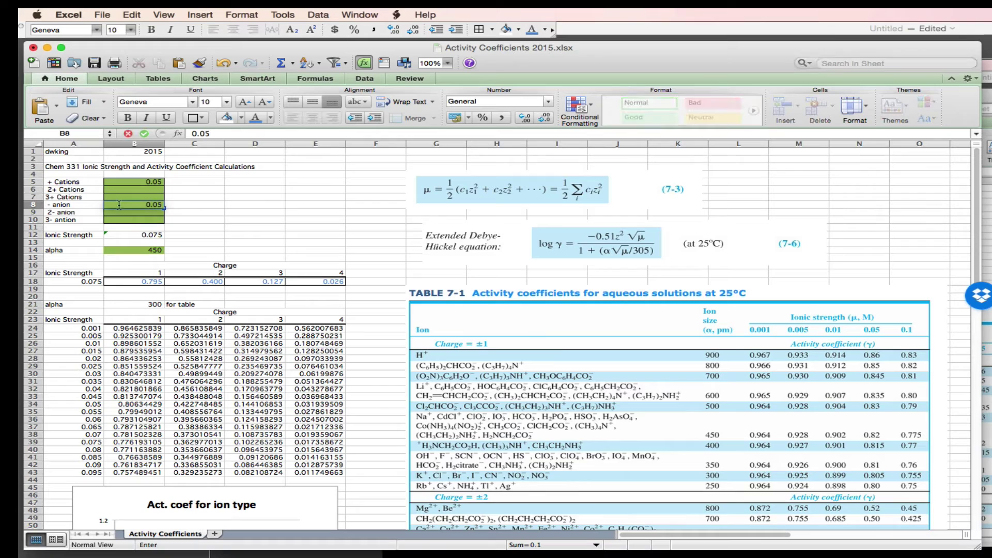
{"action": "key", "text": "Return"}
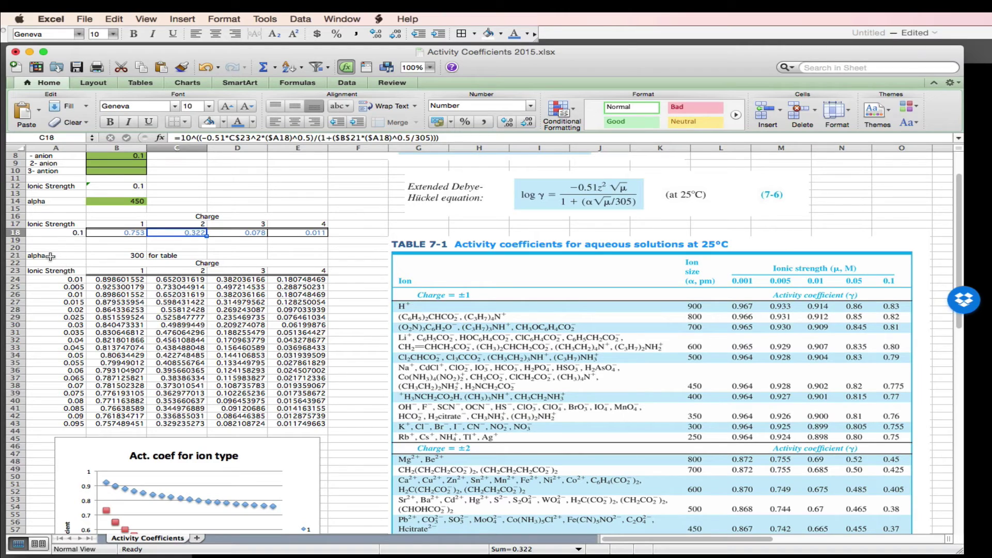
Verify alpha in B21, then set the table's first ionic strength in A24 to 0.001.
{"action": "left_click", "coordinate": [114, 255]}
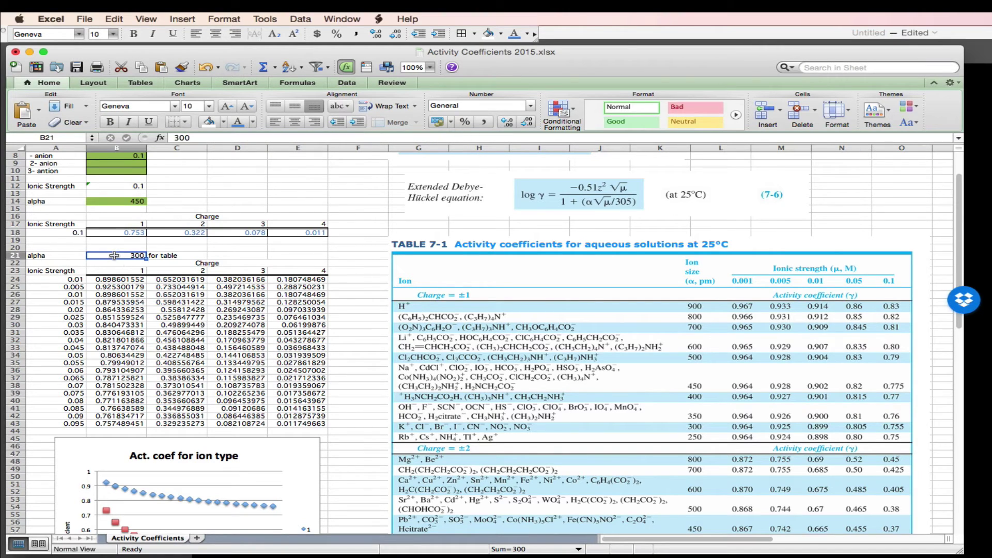
{"action": "left_click", "coordinate": [50, 280]}
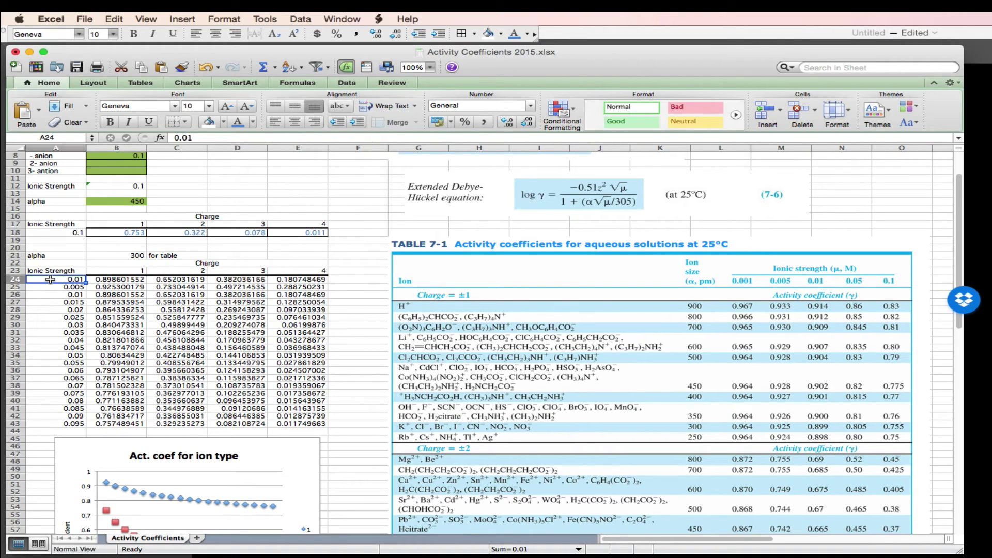
{"action": "type", "text": "0.001"}
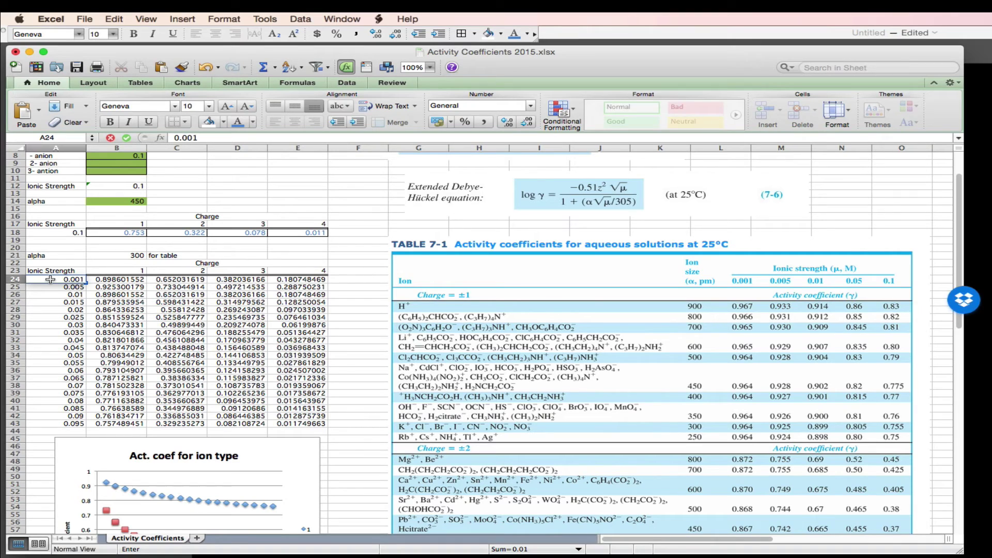
{"action": "key", "text": "Return"}
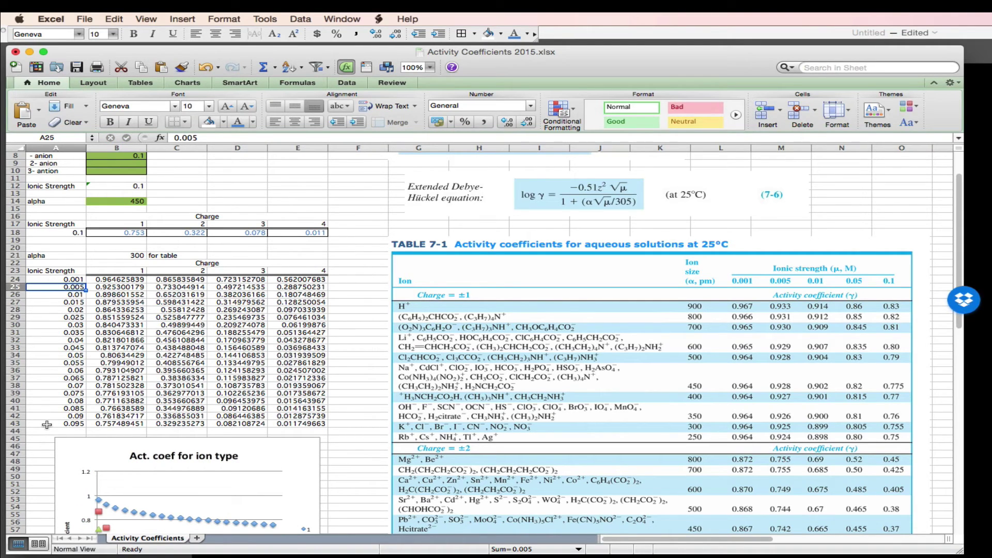
{"action": "scroll", "coordinate": [47, 424], "scroll_direction": "down", "scroll_amount": 6}
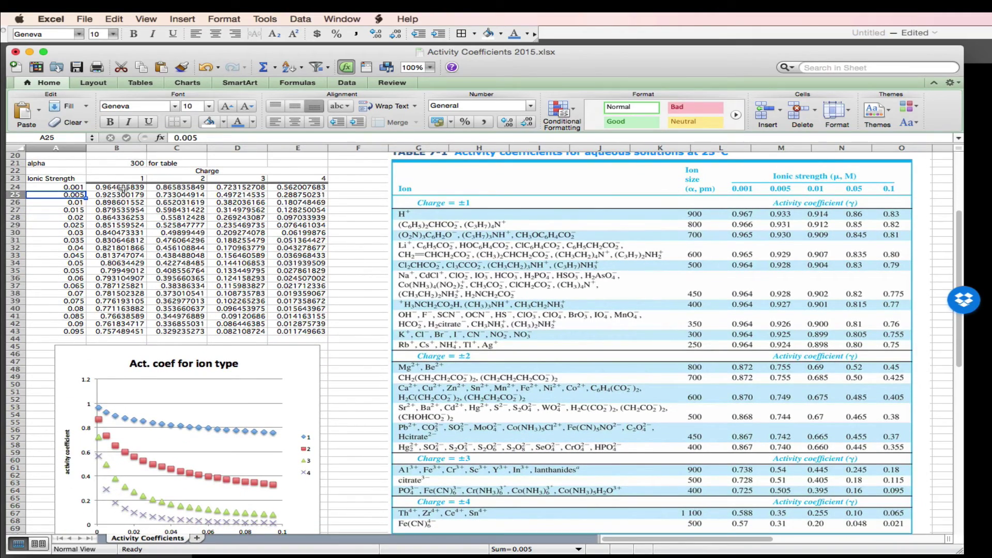
{"action": "left_click", "coordinate": [123, 188]}
{"action": "scroll", "coordinate": [194, 230], "scroll_direction": "up", "scroll_amount": 3}
{"action": "scroll", "coordinate": [197, 227], "scroll_direction": "up", "scroll_amount": 4}
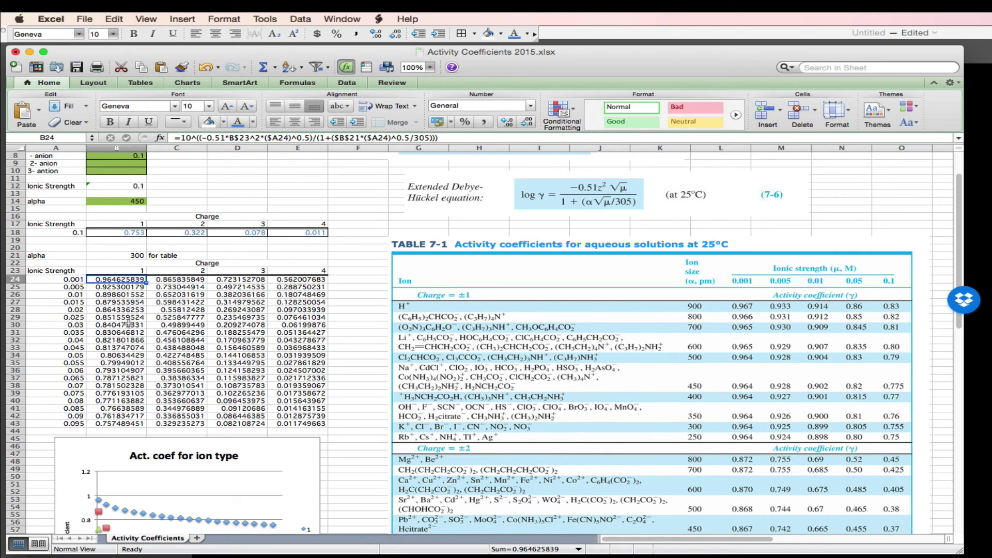
{"action": "left_click", "coordinate": [124, 287]}
{"action": "left_click", "coordinate": [121, 303]}
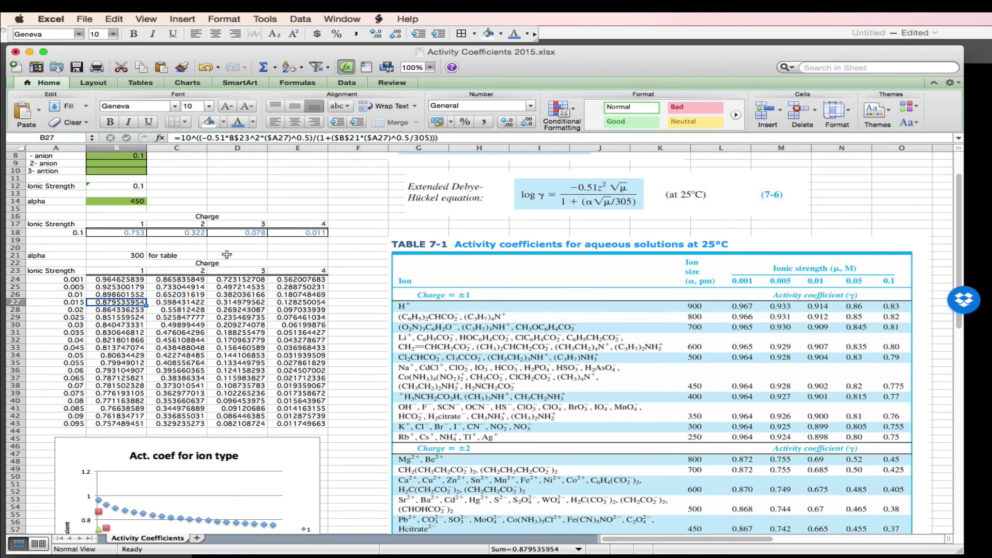
{"action": "left_click", "coordinate": [128, 316]}
{"action": "left_click", "coordinate": [125, 333]}
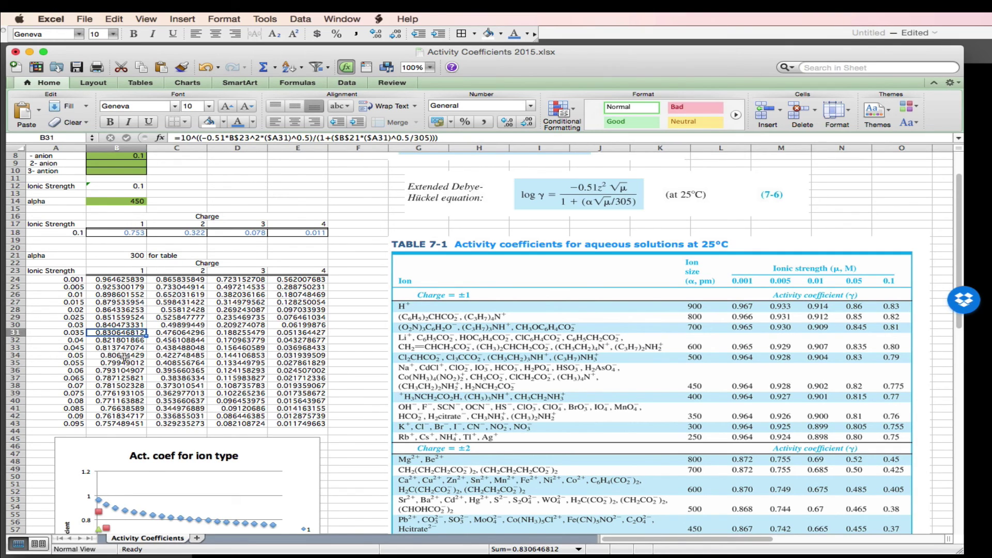
{"action": "left_click", "coordinate": [124, 355]}
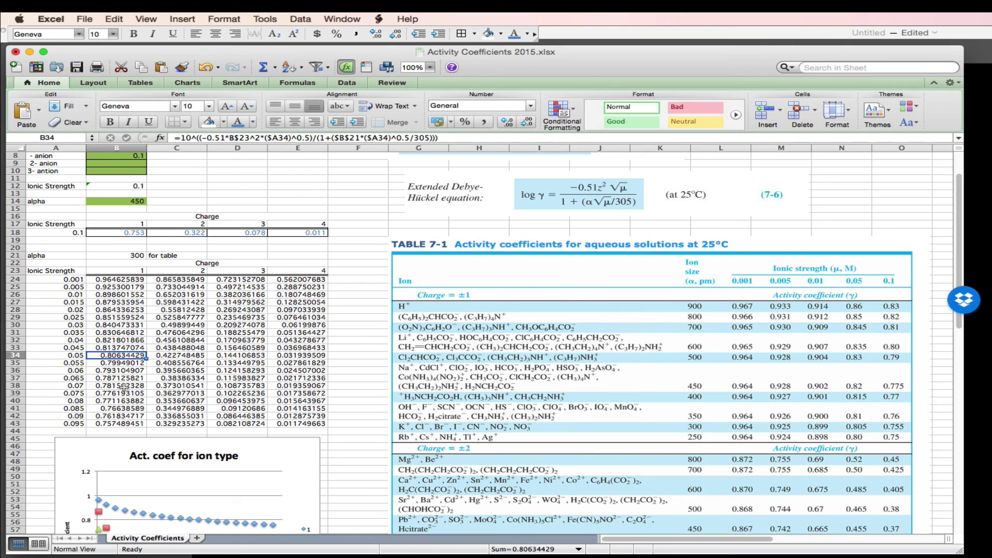
{"action": "scroll", "coordinate": [133, 385], "scroll_direction": "down", "scroll_amount": 3}
{"action": "scroll", "coordinate": [133, 385], "scroll_direction": "down", "scroll_amount": 10}
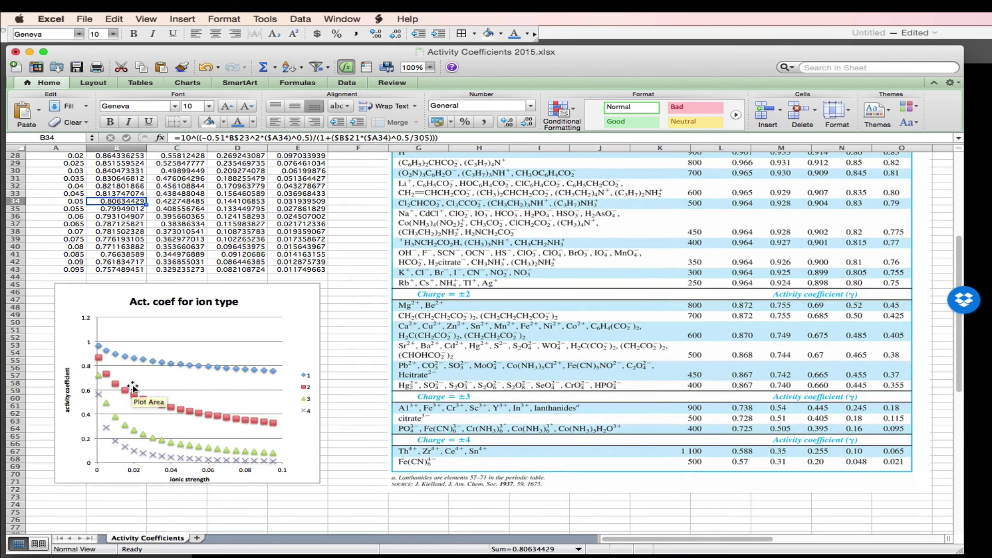
{"action": "mouse_move", "coordinate": [102, 349]}
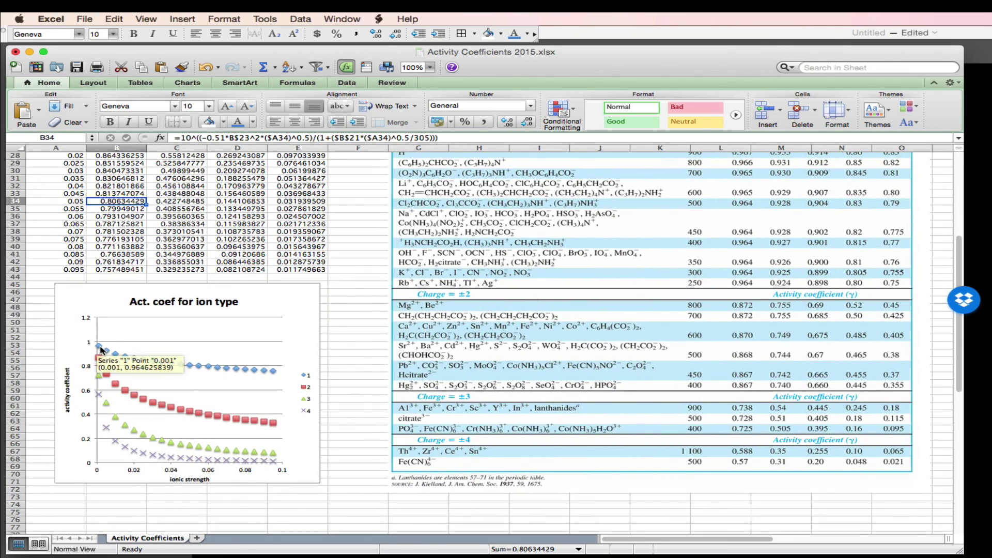
{"action": "scroll", "coordinate": [100, 348], "scroll_direction": "up", "scroll_amount": 1}
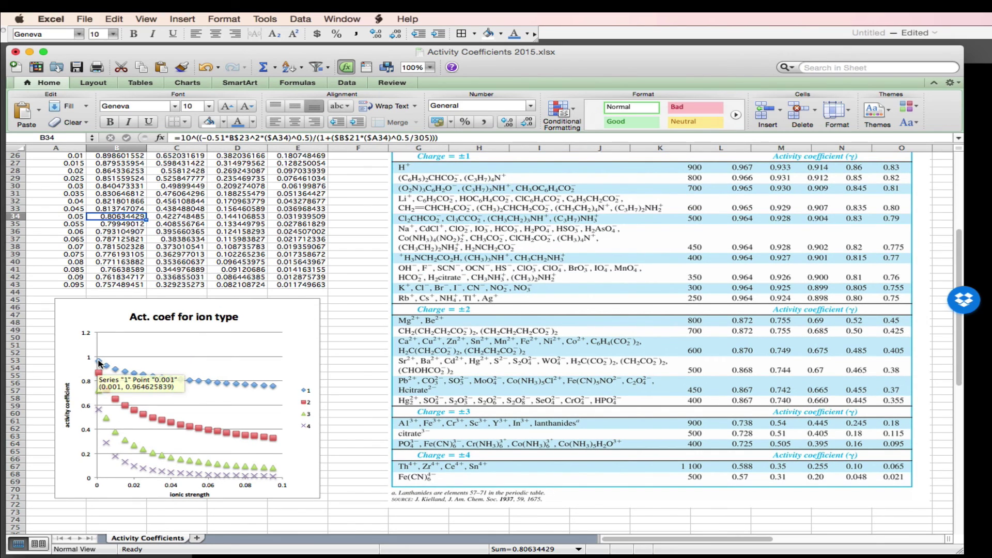
{"action": "mouse_move", "coordinate": [272, 386]}
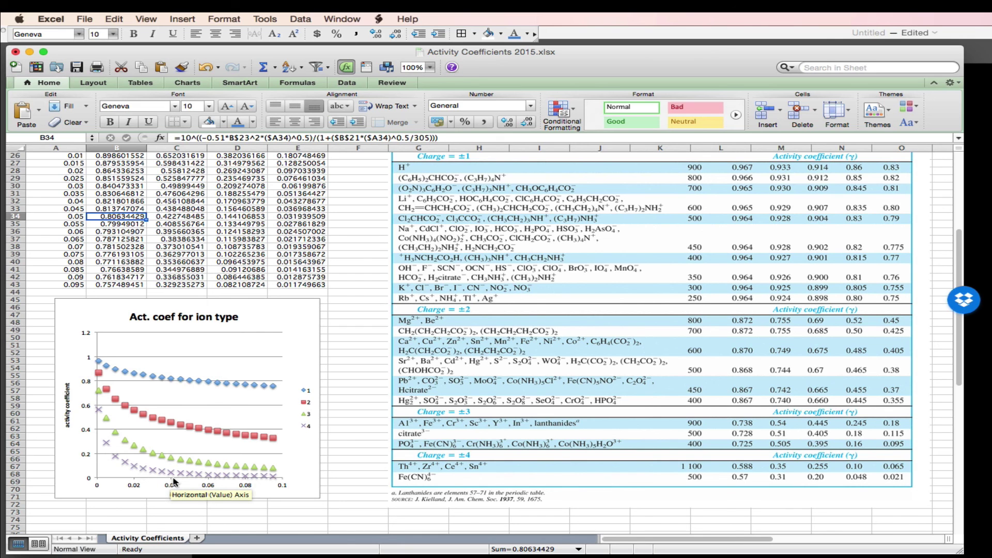
{"action": "scroll", "coordinate": [174, 482], "scroll_direction": "up", "scroll_amount": 6}
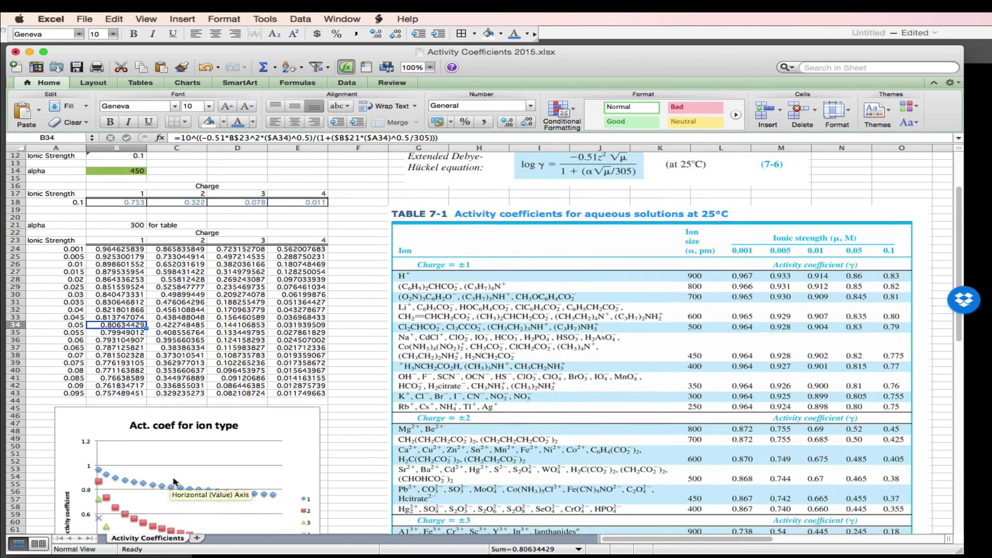